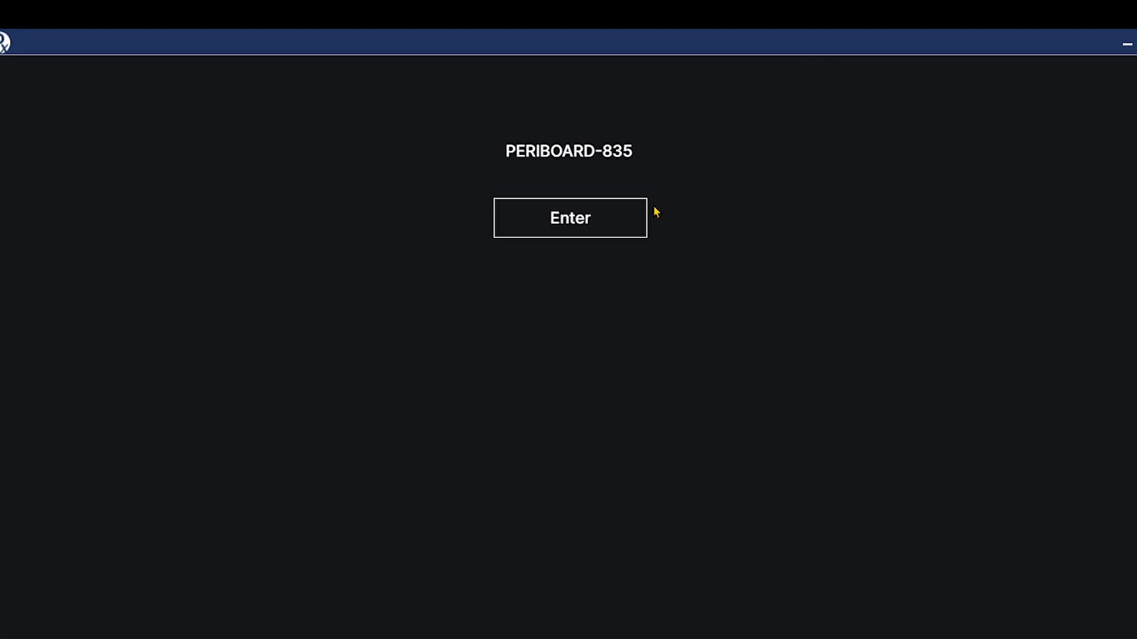
- Enter the app, go to the Macro Keys page, and add a new macro to the library
{"action": "left_click", "coordinate": [615, 184]}
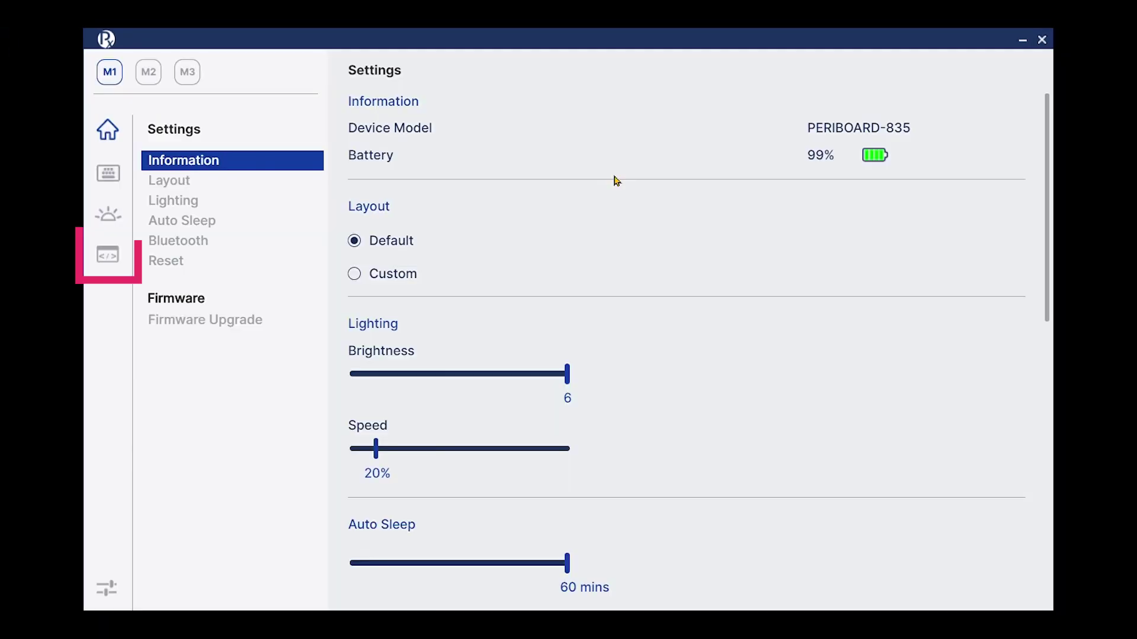
{"action": "left_click", "coordinate": [117, 256]}
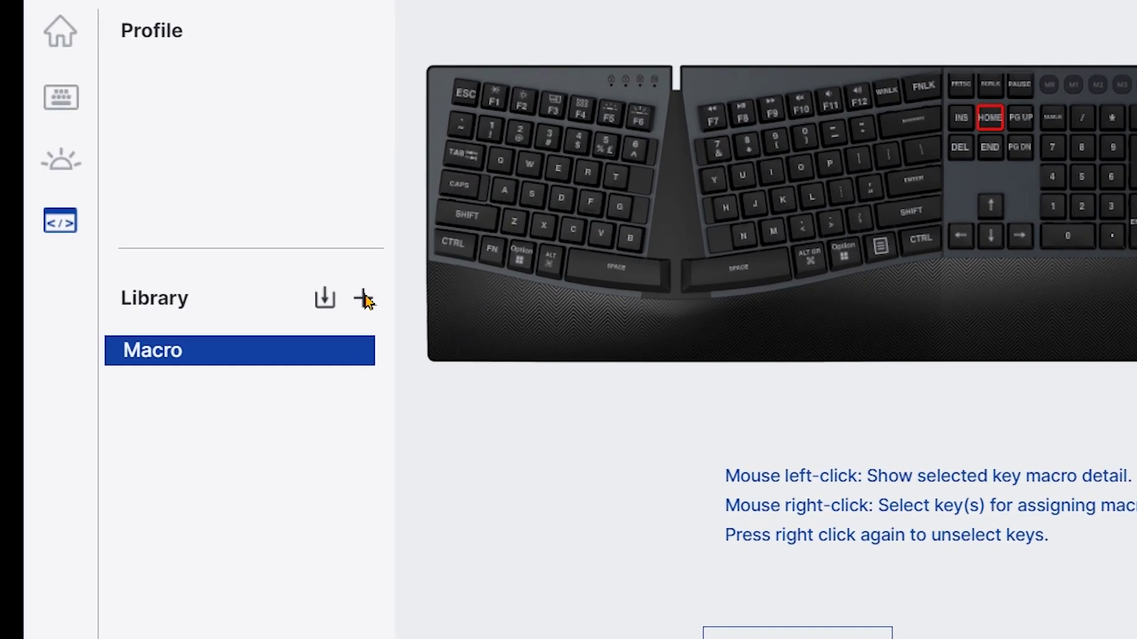
{"action": "left_click", "coordinate": [308, 302]}
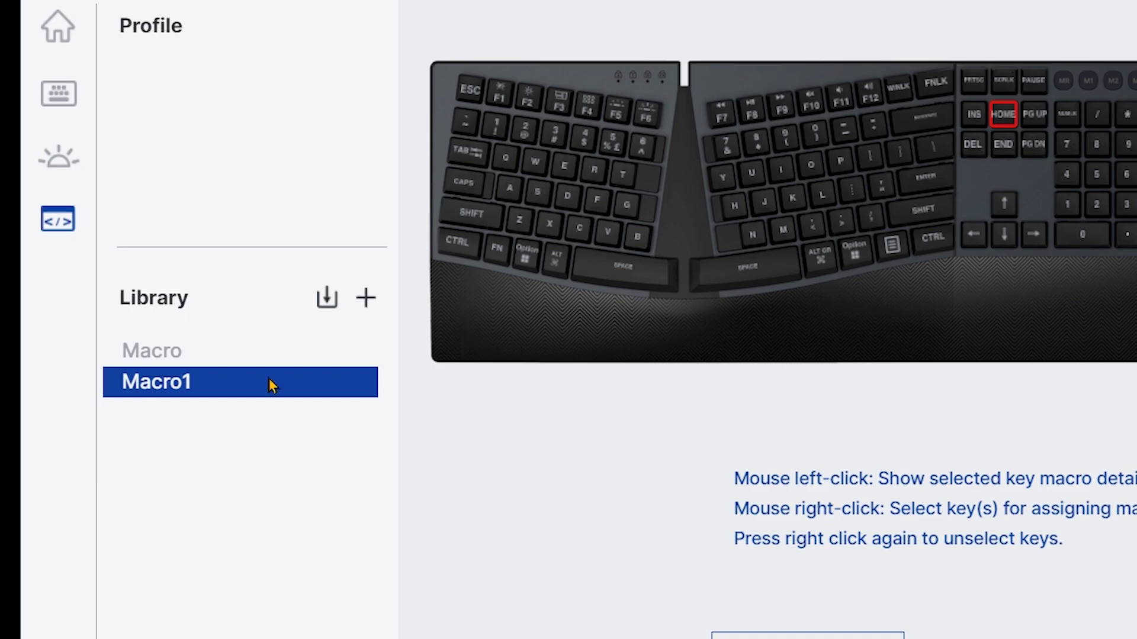
- Rename the new Macro1 library entry to MACROFOREXCEL
{"action": "right_click", "coordinate": [271, 385]}
{"action": "left_click", "coordinate": [312, 404]}
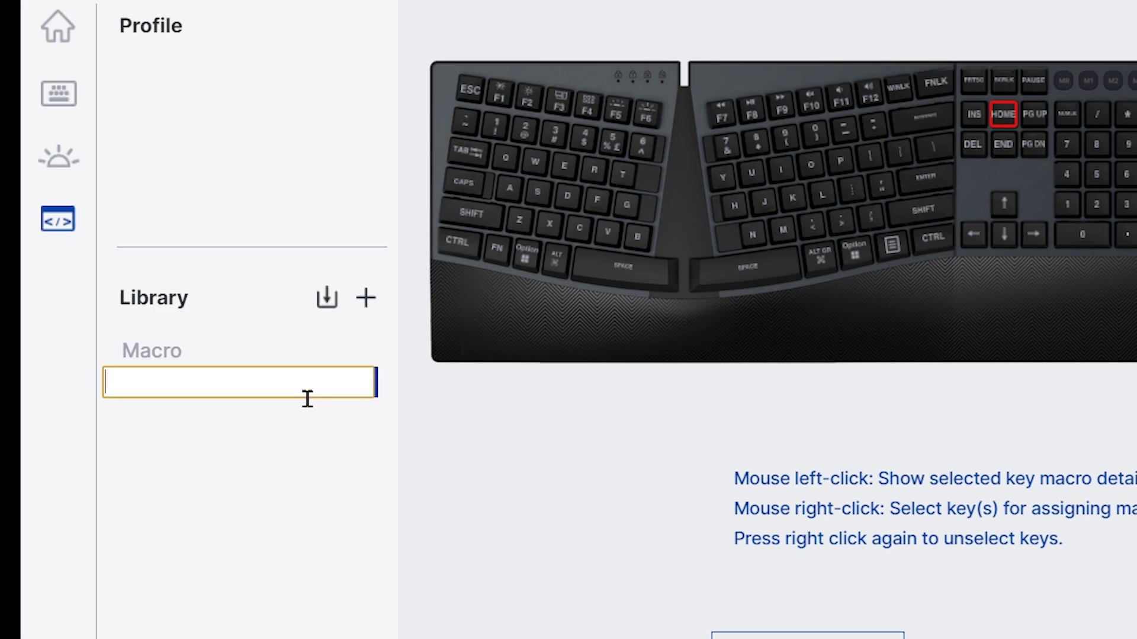
{"action": "type", "text": "MACRO FOR EX"}
{"action": "key", "text": "Return"}
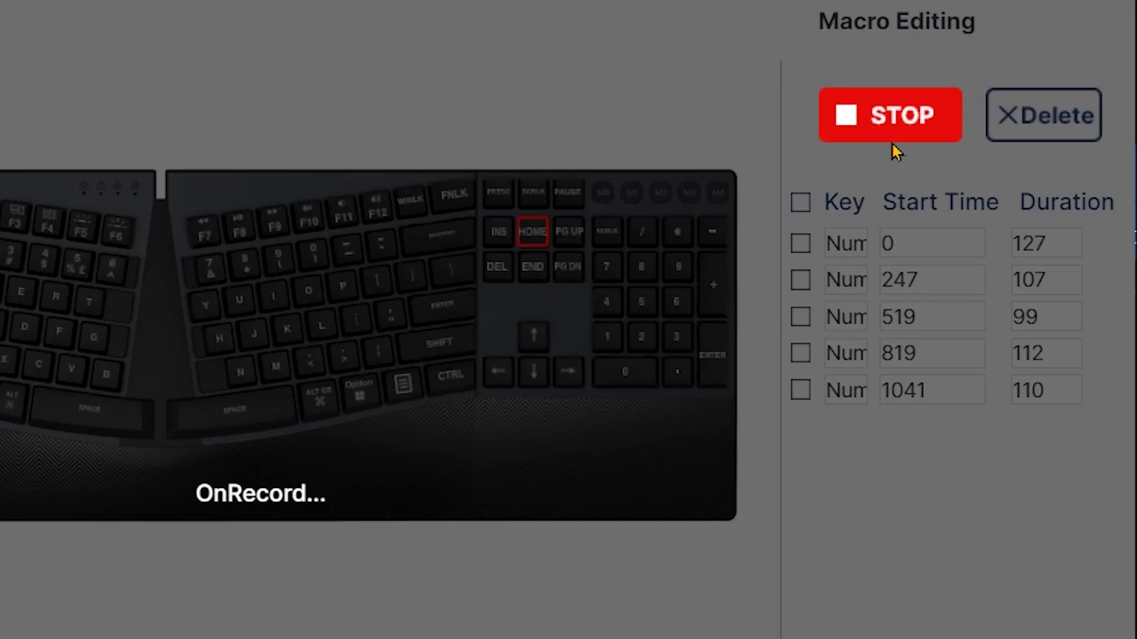
- Stop the Num-key recording and choose the HOME key to receive the macro
{"action": "left_click", "coordinate": [900, 123]}
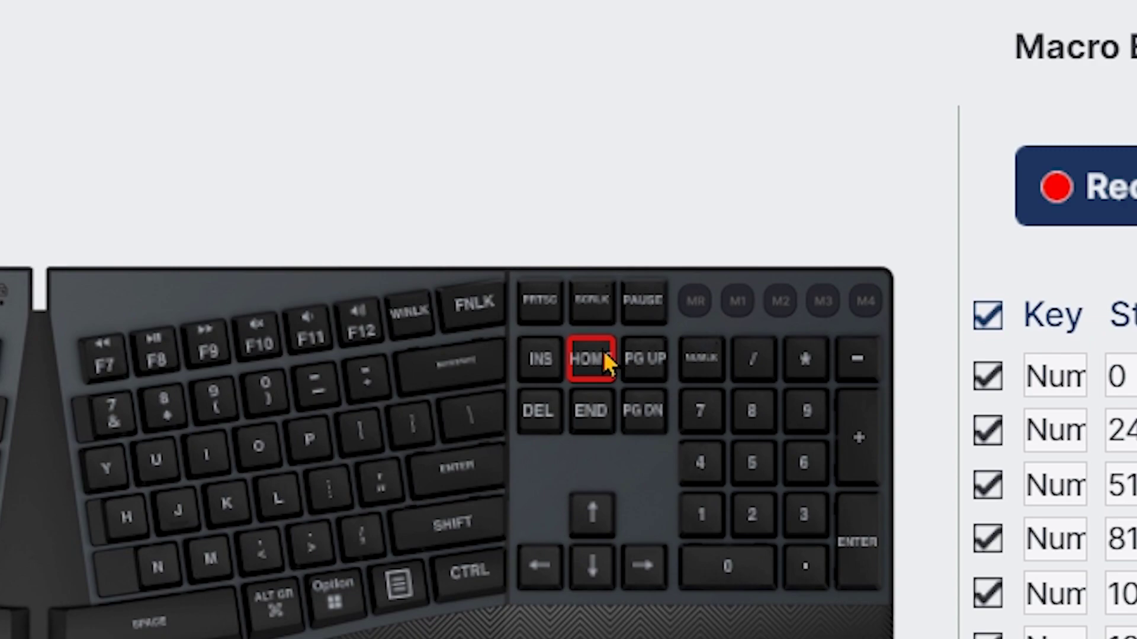
{"action": "left_click", "coordinate": [602, 358]}
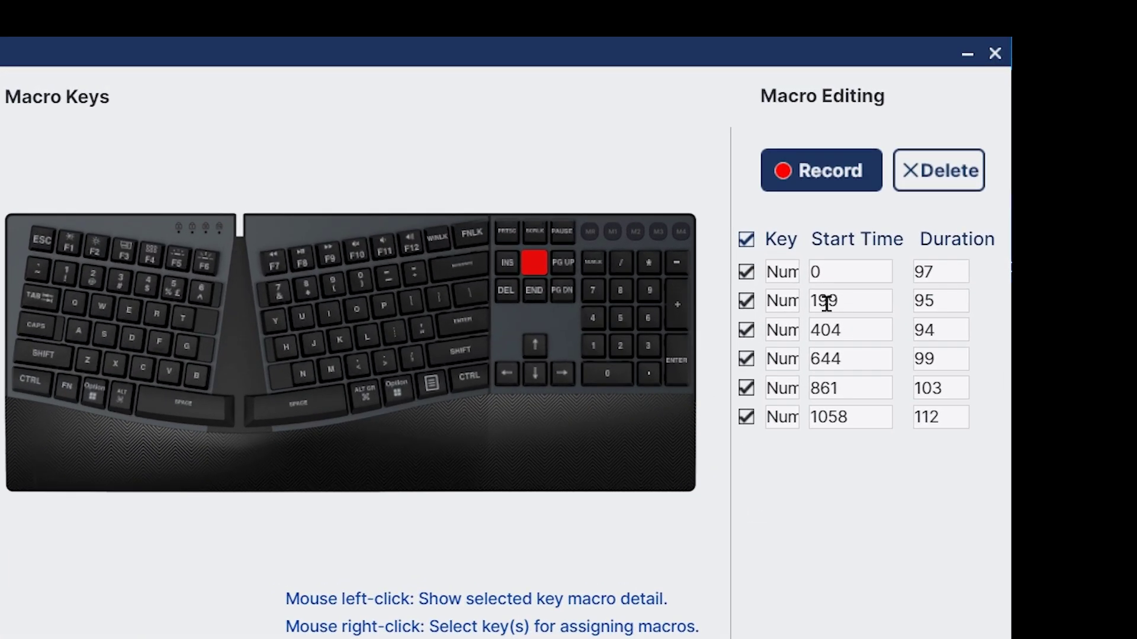
- Reset the recorded keystrokes' start times to 0
{"action": "left_click", "coordinate": [827, 303]}
{"action": "type", "text": "0"}
{"action": "left_click", "coordinate": [855, 330]}
{"action": "type", "text": "0"}
- Set every recorded keystroke's duration to 10
{"action": "left_click", "coordinate": [946, 272]}
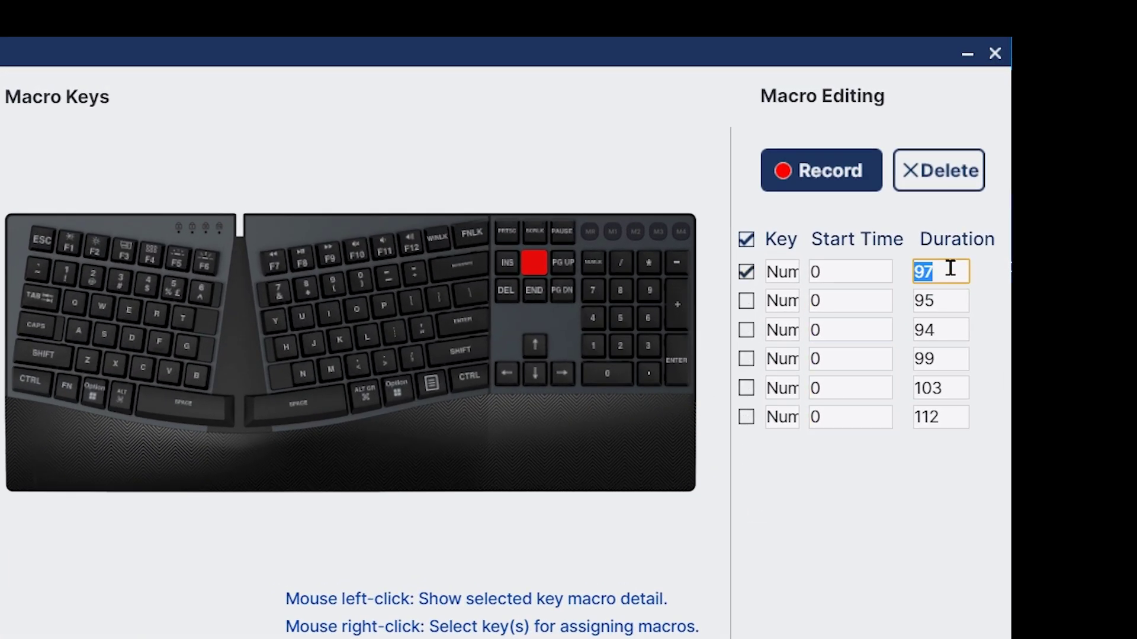
{"action": "type", "text": "10"}
{"action": "left_click", "coordinate": [941, 301]}
{"action": "type", "text": "10"}
{"action": "left_click", "coordinate": [959, 332]}
{"action": "type", "text": "10"}
{"action": "left_click", "coordinate": [939, 359]}
{"action": "type", "text": "10"}
{"action": "left_click", "coordinate": [924, 388]}
{"action": "type", "text": "10"}
{"action": "left_click", "coordinate": [936, 417]}
{"action": "type", "text": "10"}
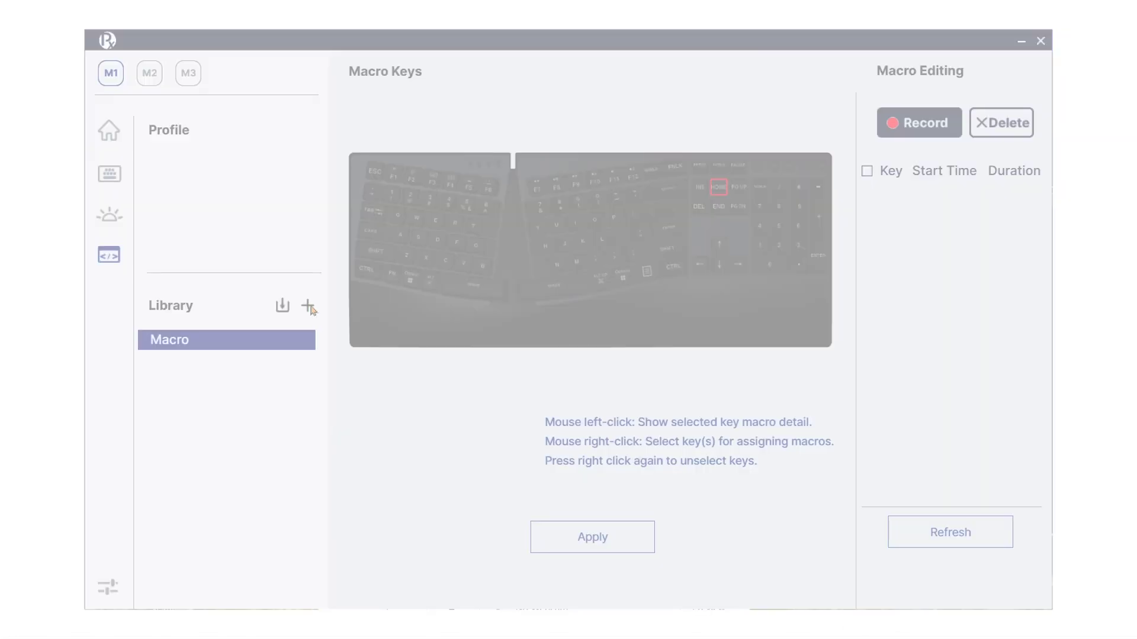
- Add another macro, confirm the name MACROFOREXCEL, and start recording keystrokes
{"action": "left_click", "coordinate": [307, 306]}
{"action": "double_click", "coordinate": [247, 362]}
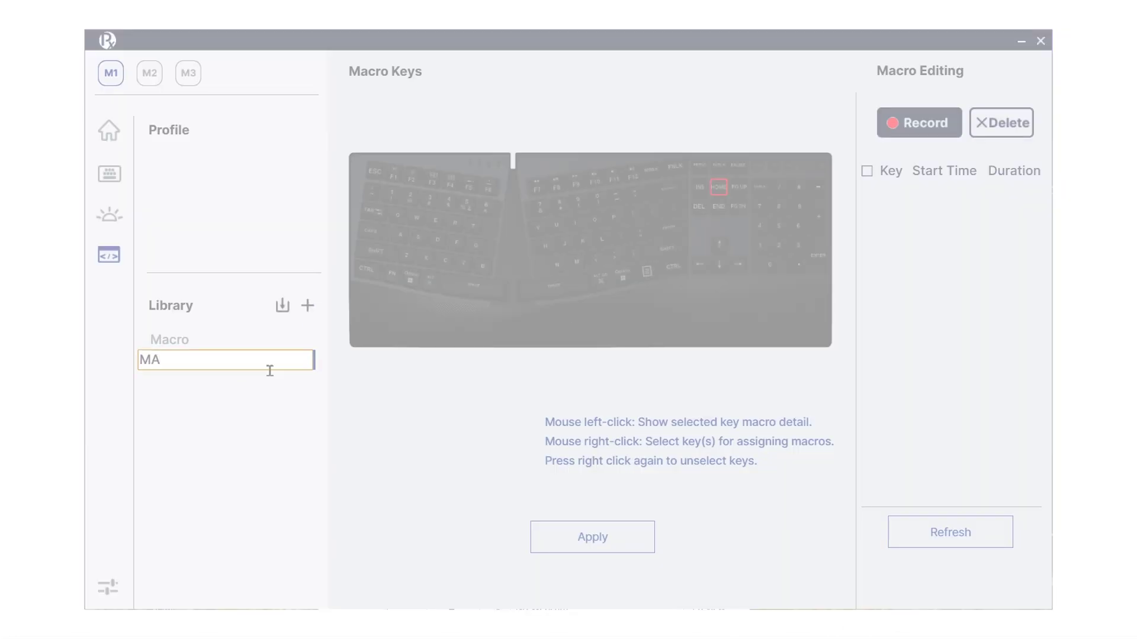
{"action": "key", "text": "Return"}
{"action": "left_click", "coordinate": [920, 123]}
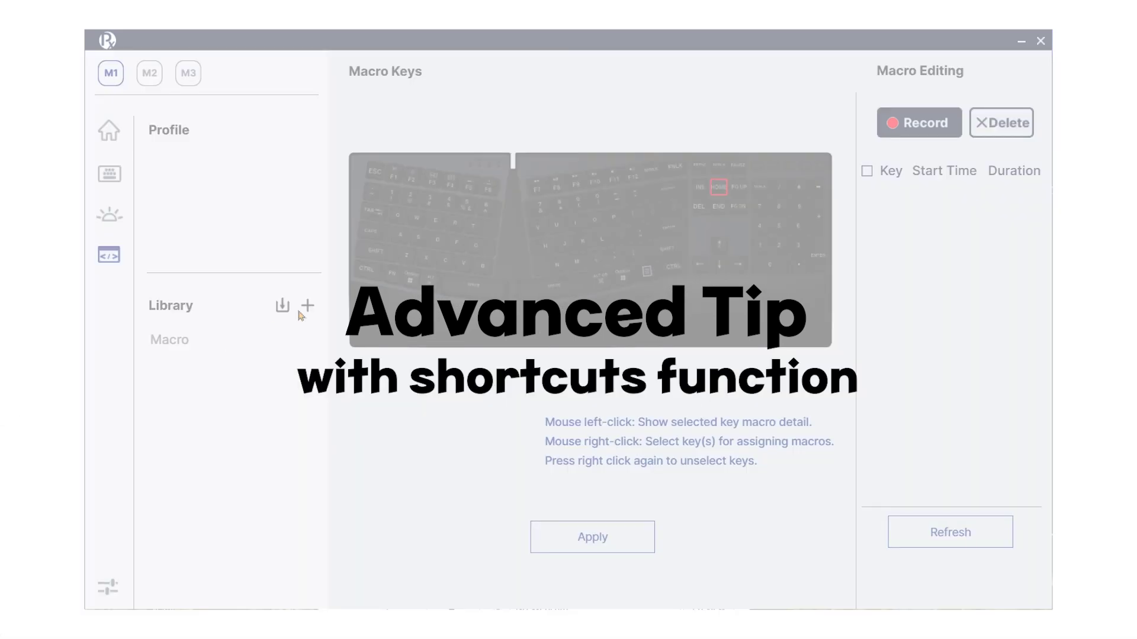
- Add a fresh library macro and rename it Macro23
{"action": "left_click", "coordinate": [307, 306]}
{"action": "key", "text": "BackSpace"}
{"action": "type", "text": "23"}
{"action": "key", "text": "Return"}
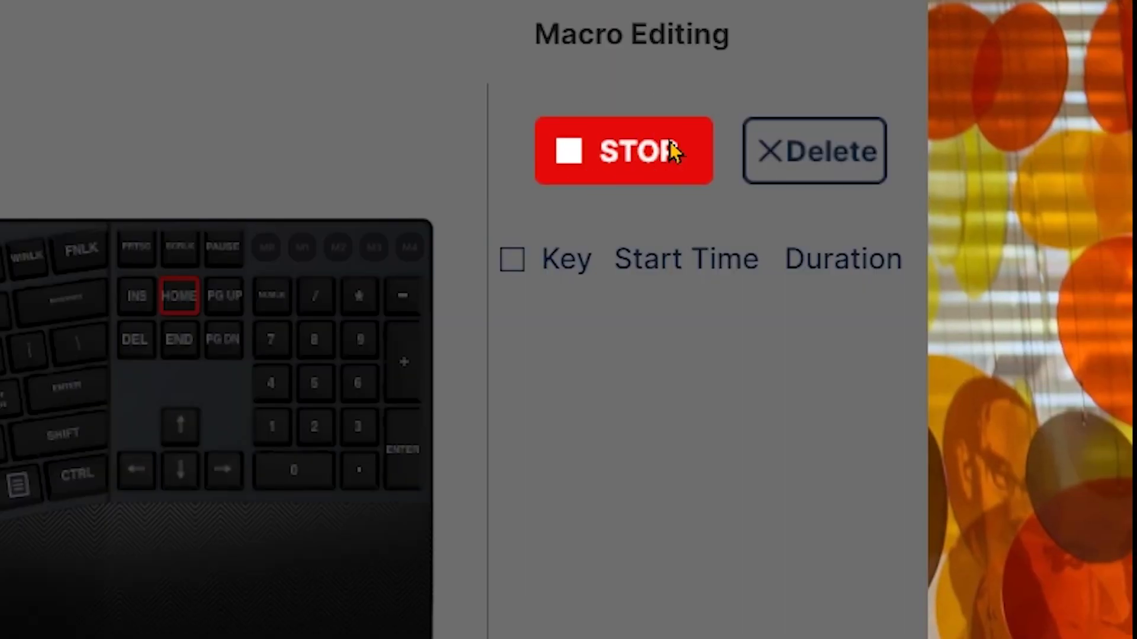
- Record the Ctrl, Alt, E keystrokes into the macro and stop recording
{"action": "key", "text": "ctrl"}
{"action": "key", "text": "alt"}
{"action": "key", "text": "e"}
{"action": "left_click", "coordinate": [670, 149]}
- Set the Alt and E keystrokes' start times to 0
{"action": "left_click", "coordinate": [692, 355]}
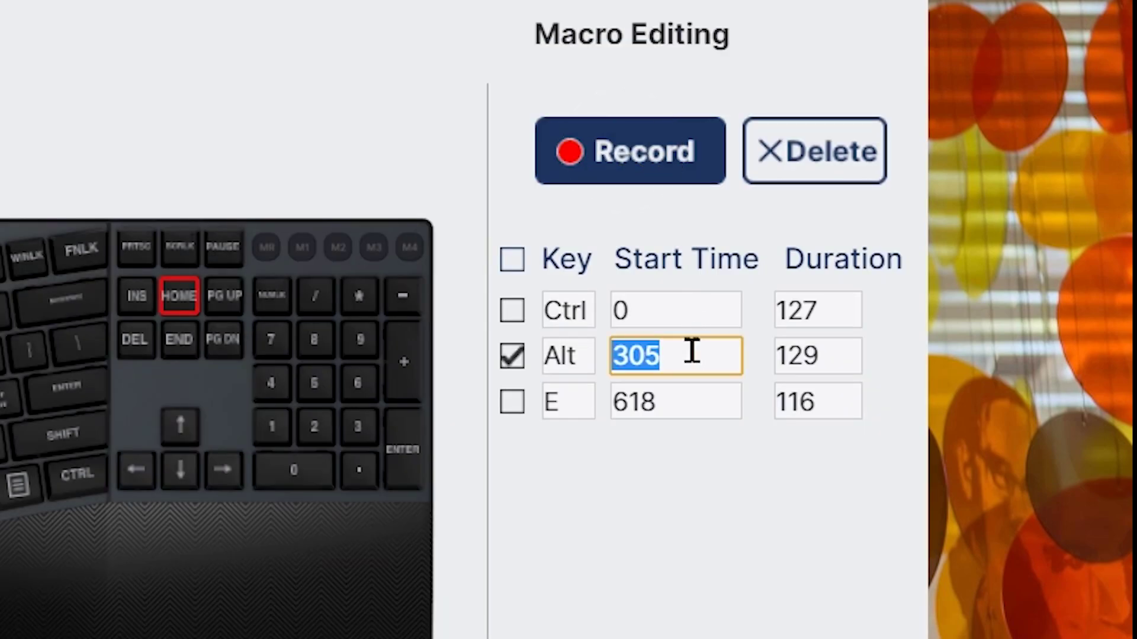
{"action": "type", "text": "10"}
{"action": "left_click", "coordinate": [689, 403]}
{"action": "type", "text": "10"}
{"action": "key", "text": "Return"}
{"action": "left_click", "coordinate": [703, 355]}
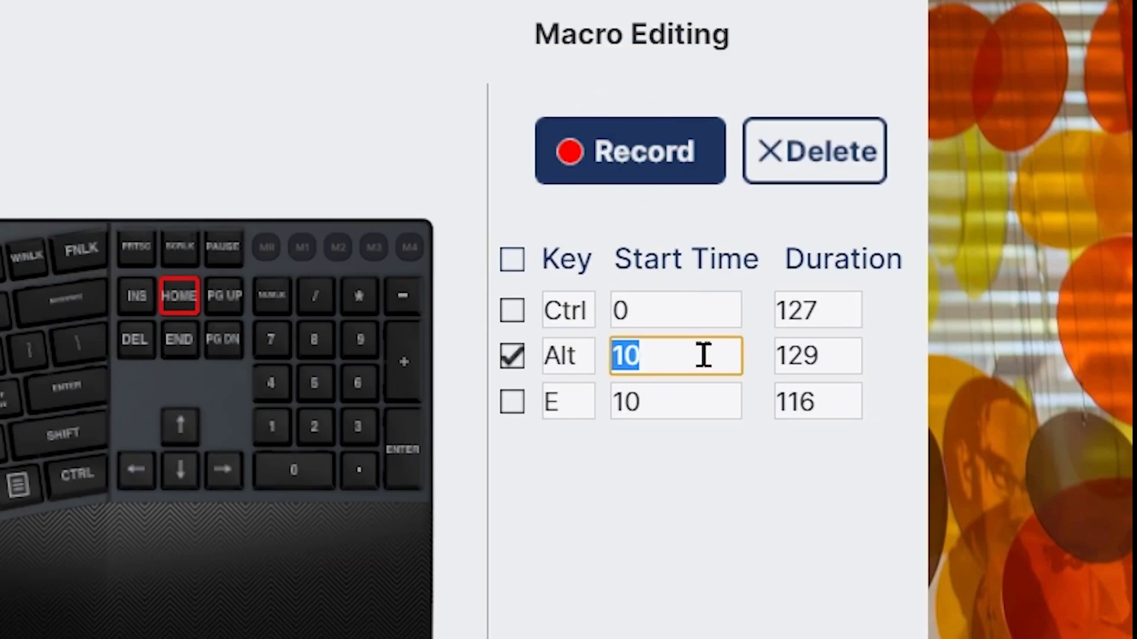
{"action": "type", "text": "0"}
{"action": "left_click", "coordinate": [701, 394]}
{"action": "type", "text": "0"}
- Set the Ctrl, Alt and E durations to 10 and apply the macro to the key
{"action": "left_click", "coordinate": [832, 320]}
{"action": "type", "text": "10"}
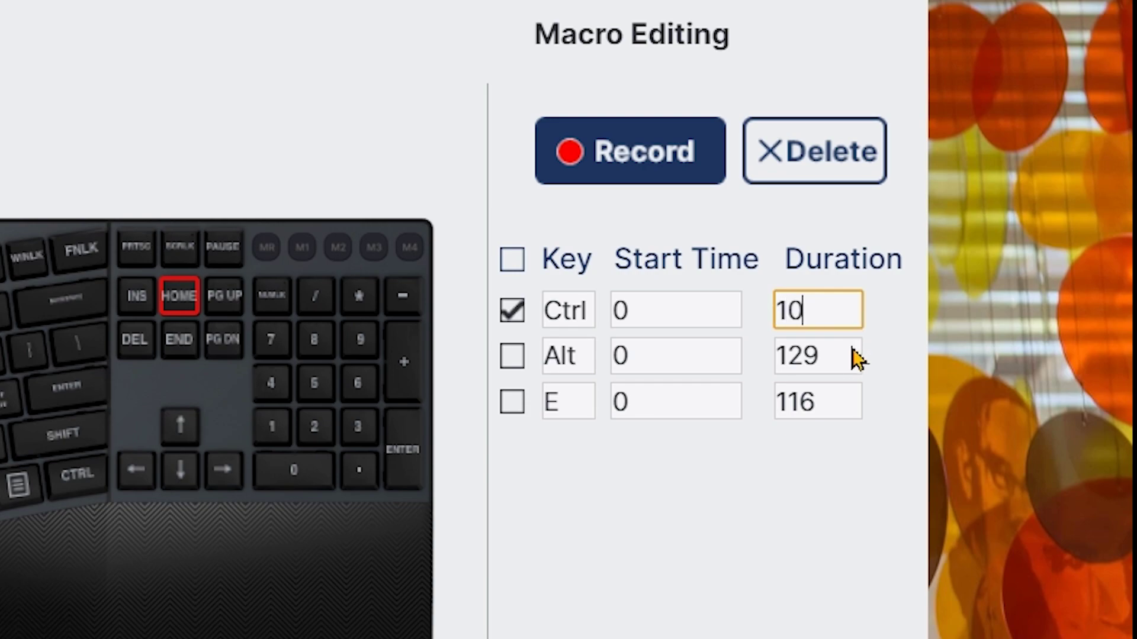
{"action": "left_click", "coordinate": [849, 357]}
{"action": "type", "text": "10"}
{"action": "left_click", "coordinate": [837, 389]}
{"action": "type", "text": "10"}
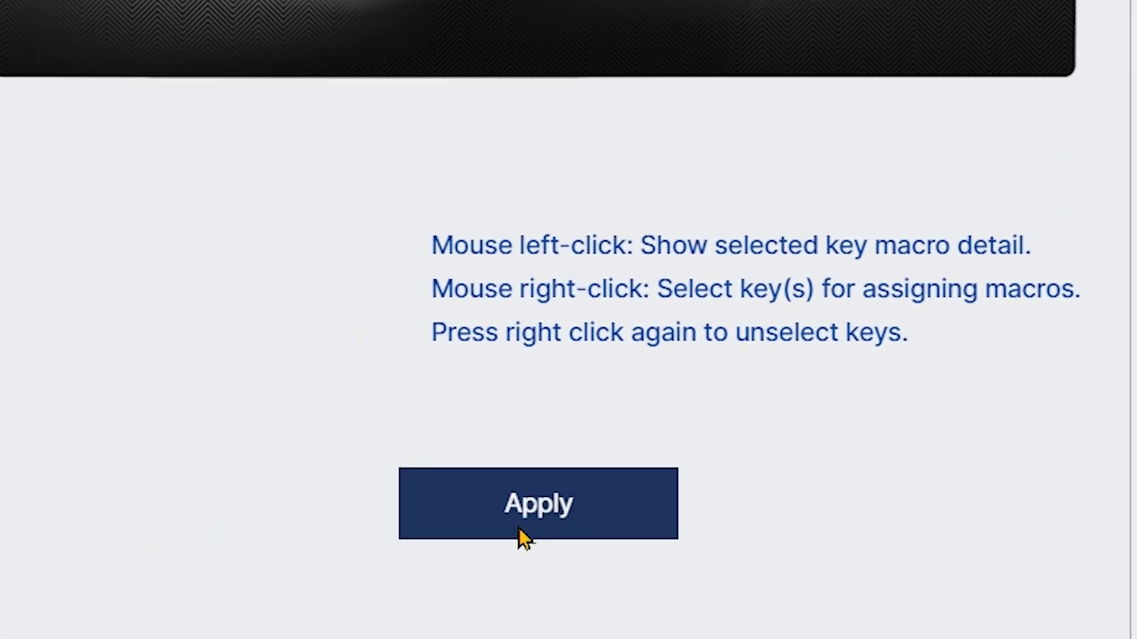
{"action": "left_click", "coordinate": [519, 528]}
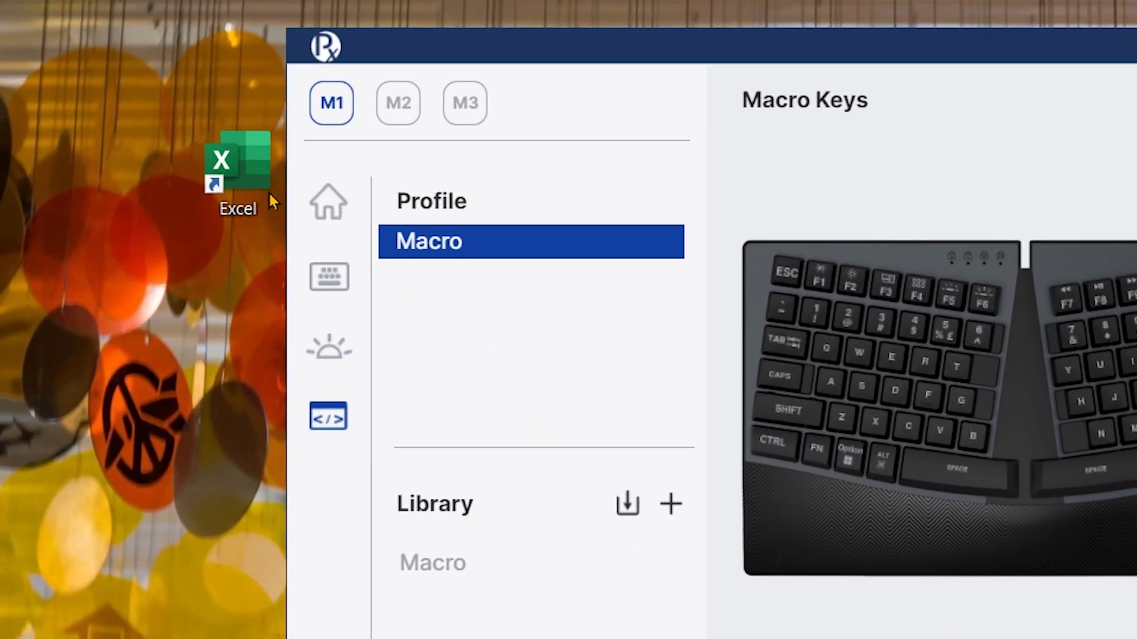
- Give the Excel desktop shortcut the Ctrl + Alt + E shortcut key, then launch Excel with F1
{"action": "right_click", "coordinate": [234, 168]}
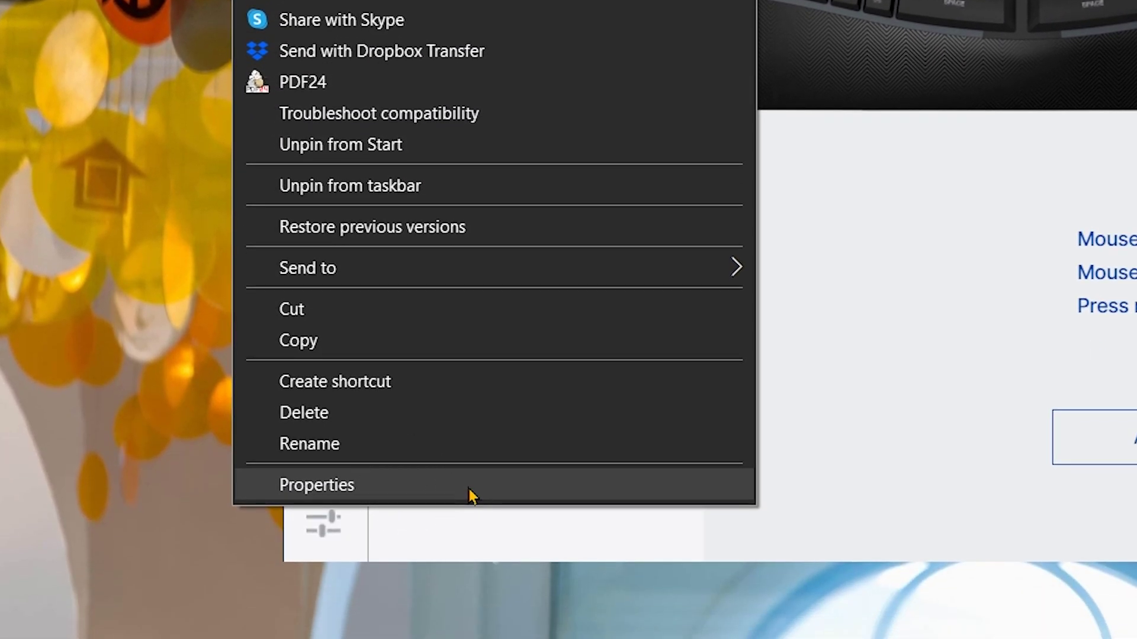
{"action": "left_click", "coordinate": [471, 494]}
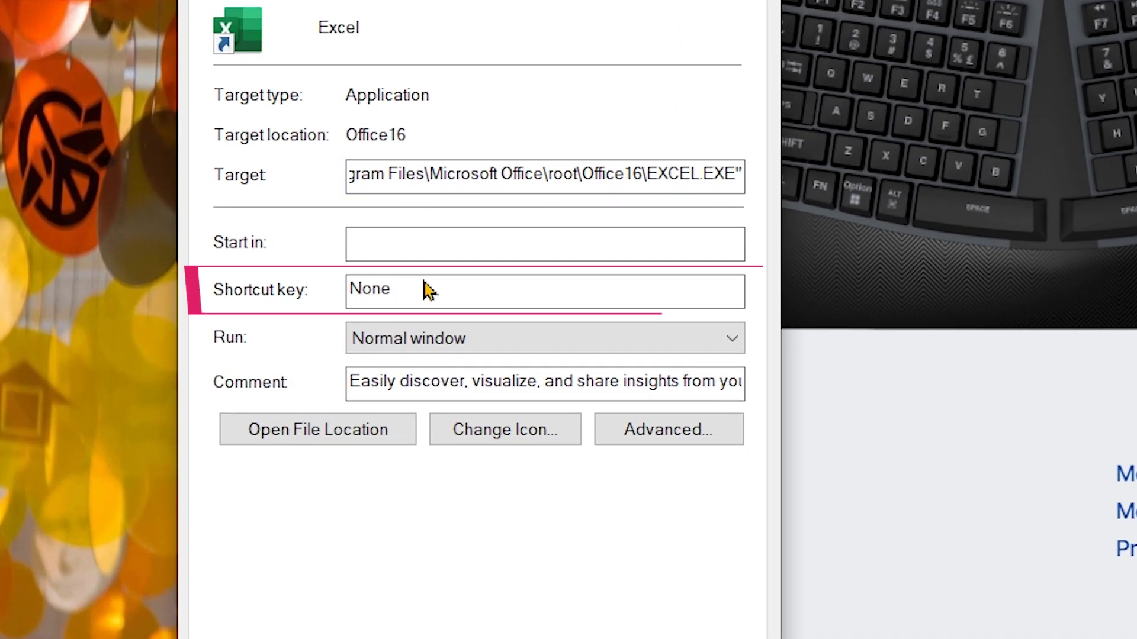
{"action": "left_click", "coordinate": [426, 291]}
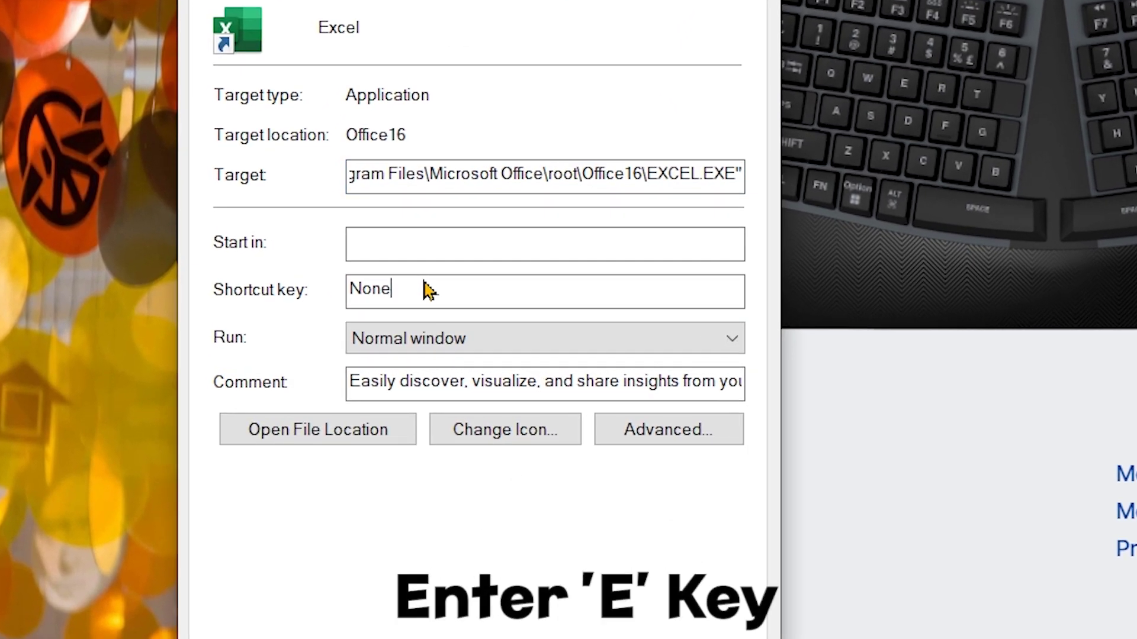
{"action": "key", "text": "e"}
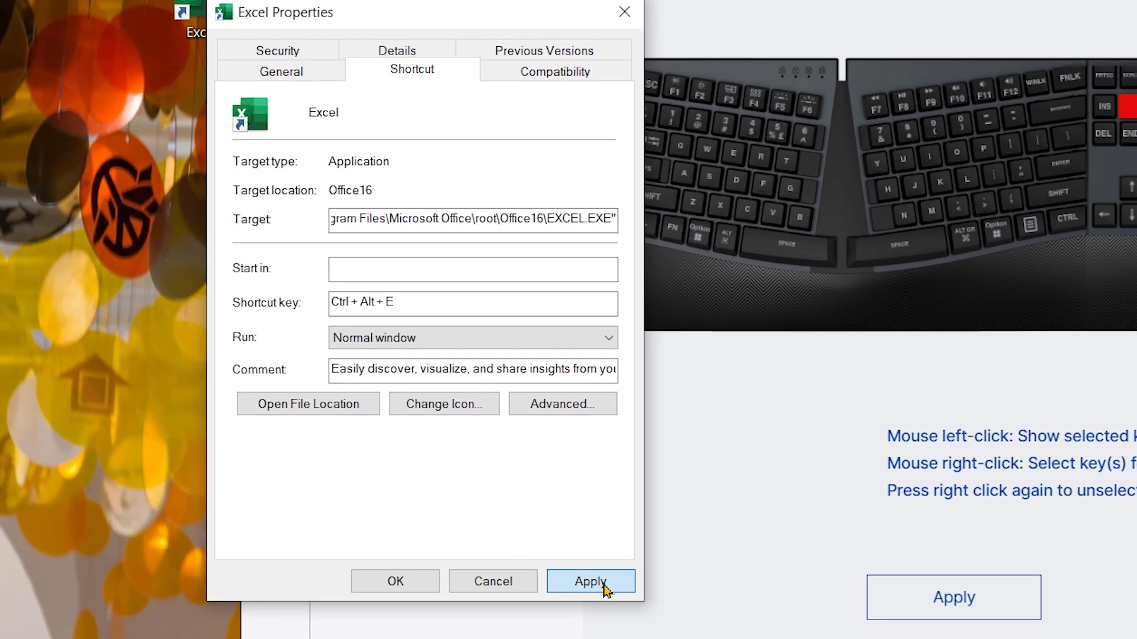
{"action": "left_click", "coordinate": [716, 638]}
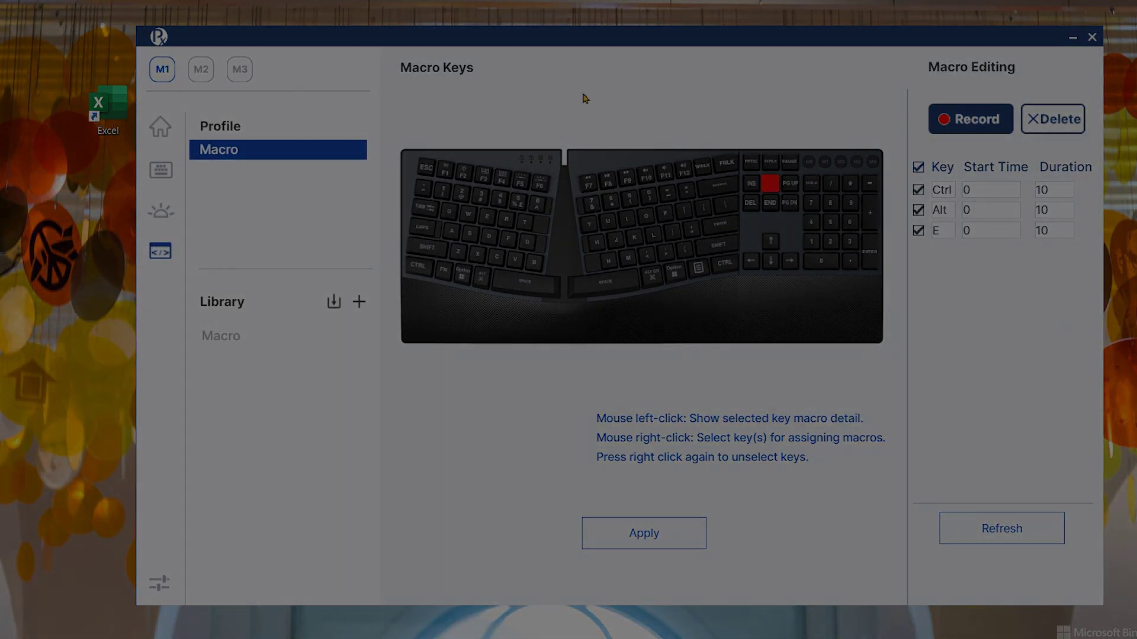
{"action": "key", "text": "F1"}
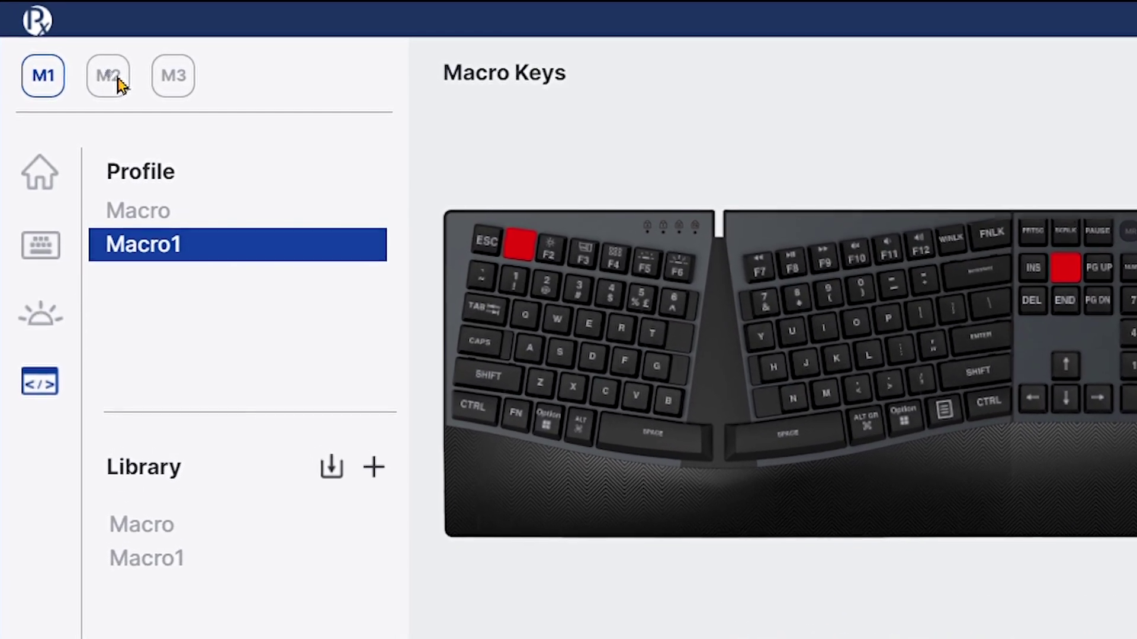
- On the M2 profile, add a new macro and record Alt, H, A, C into it
{"action": "left_click", "coordinate": [111, 76]}
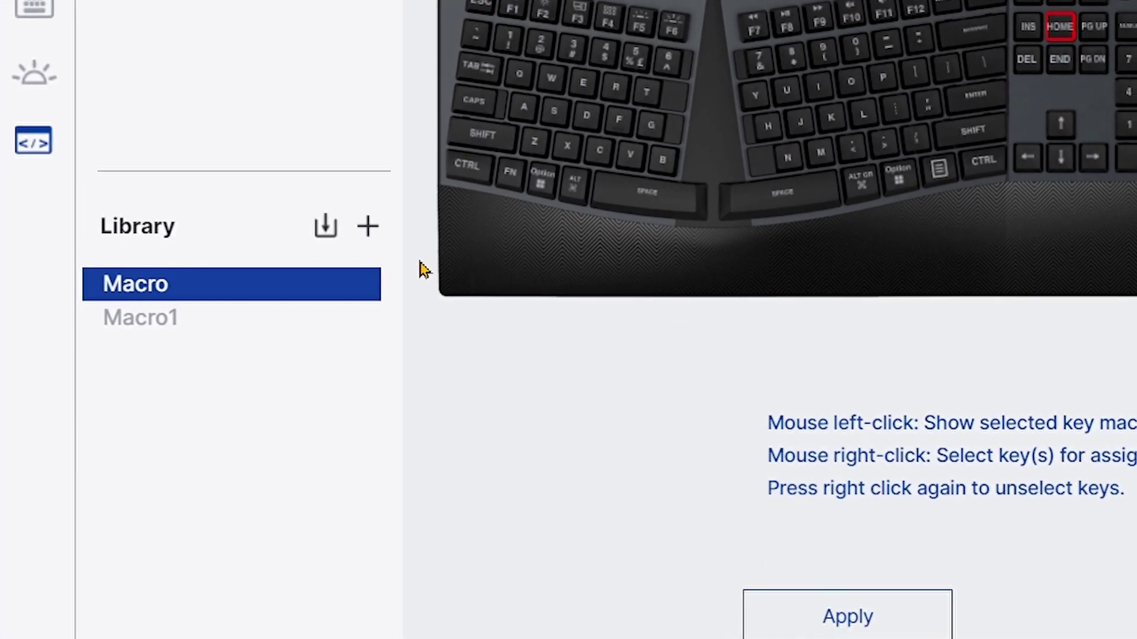
{"action": "left_click", "coordinate": [367, 226]}
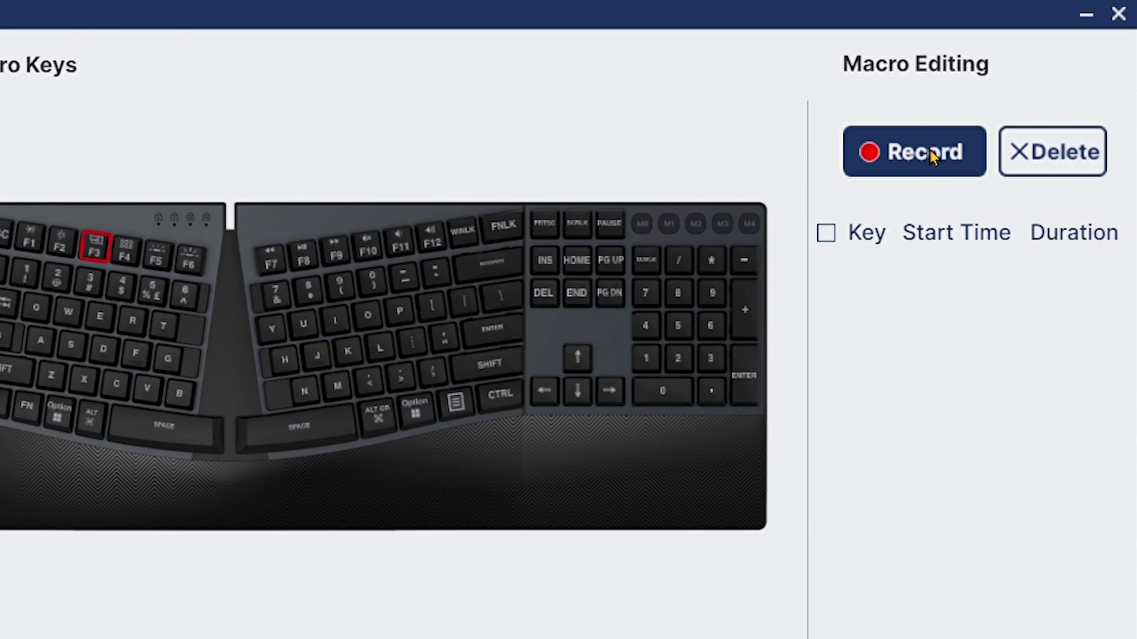
{"action": "left_click", "coordinate": [930, 150]}
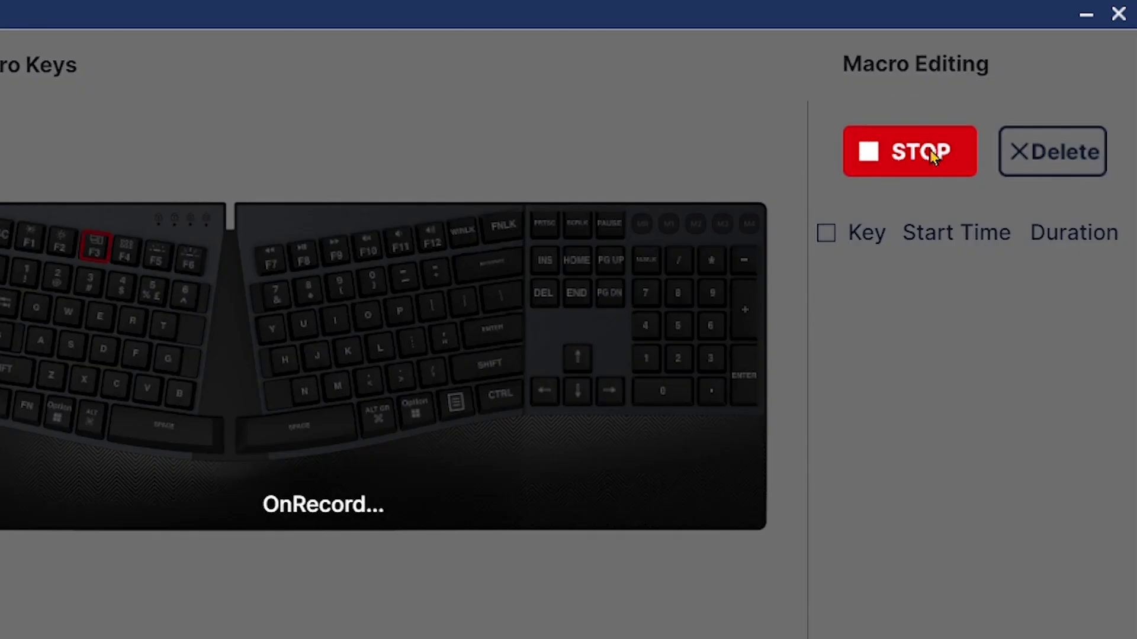
{"action": "key", "text": "alt"}
{"action": "key", "text": "h"}
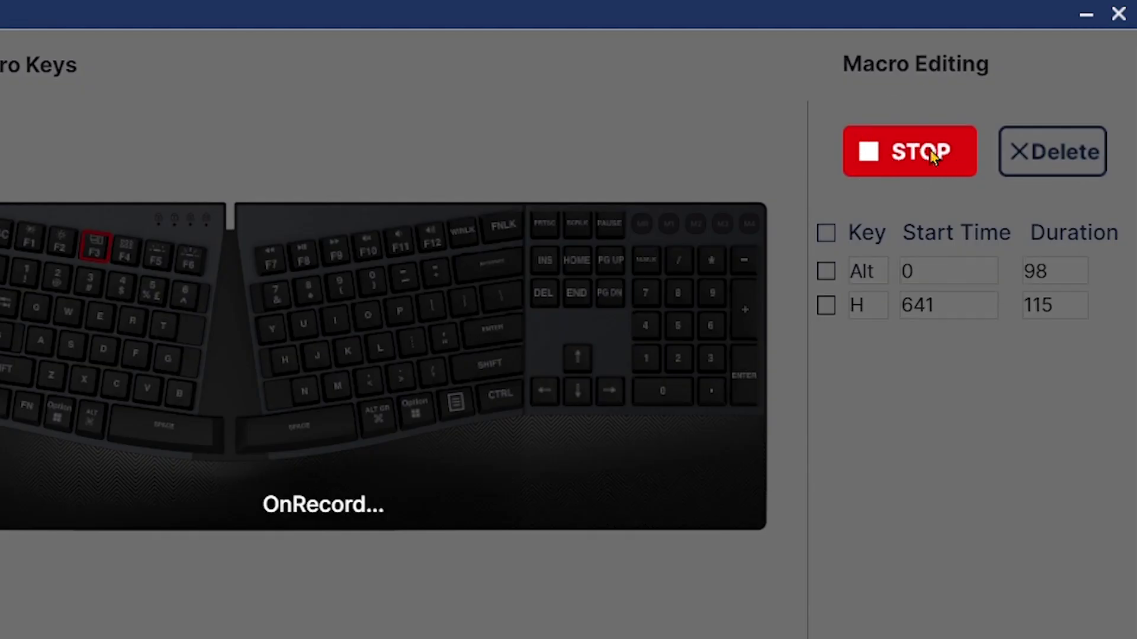
{"action": "key", "text": "a"}
{"action": "key", "text": "c"}
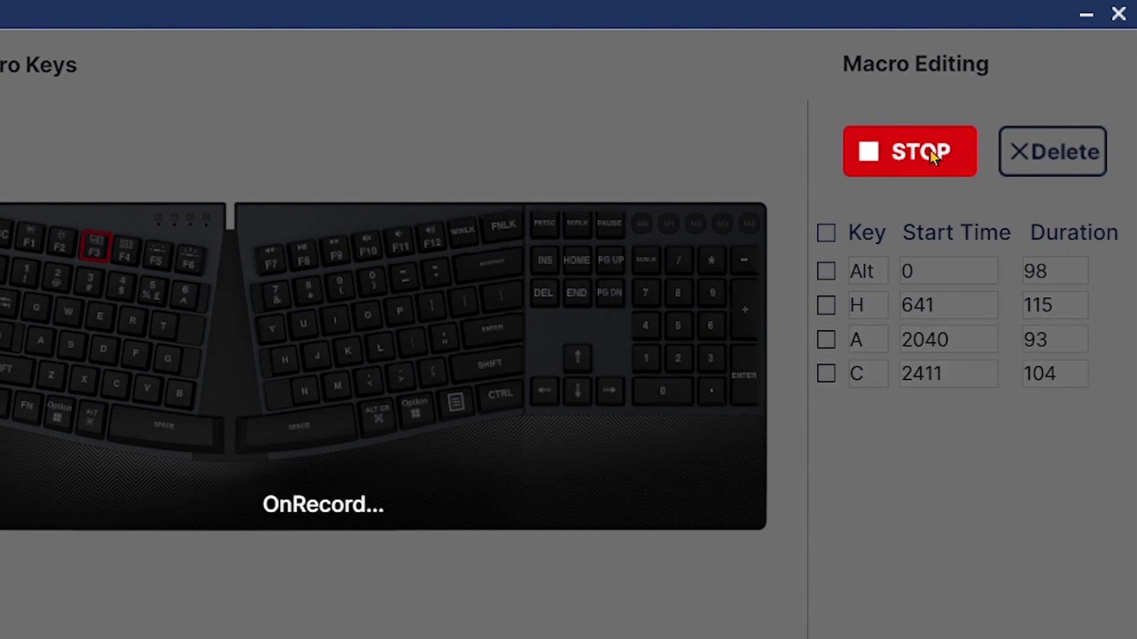
{"action": "left_click", "coordinate": [914, 157]}
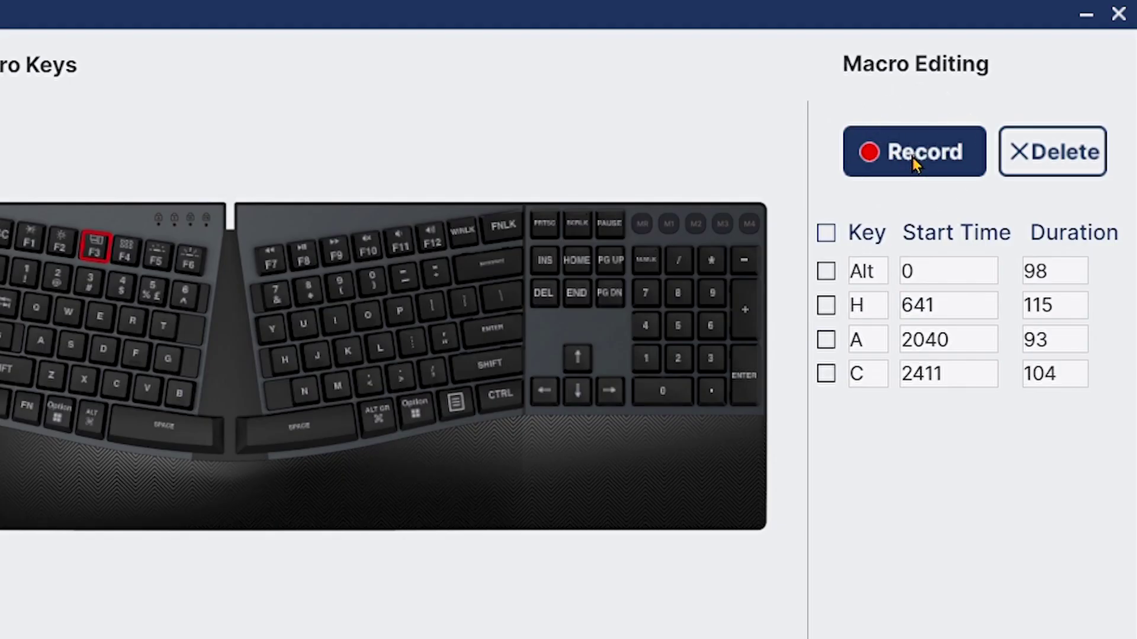
- Set the H, A, C start times to 10, 20, 30 and apply Macro2 to F3
{"action": "double_click", "coordinate": [972, 313]}
{"action": "type", "text": "10"}
{"action": "double_click", "coordinate": [988, 343]}
{"action": "type", "text": "20"}
{"action": "double_click", "coordinate": [988, 376]}
{"action": "type", "text": "30"}
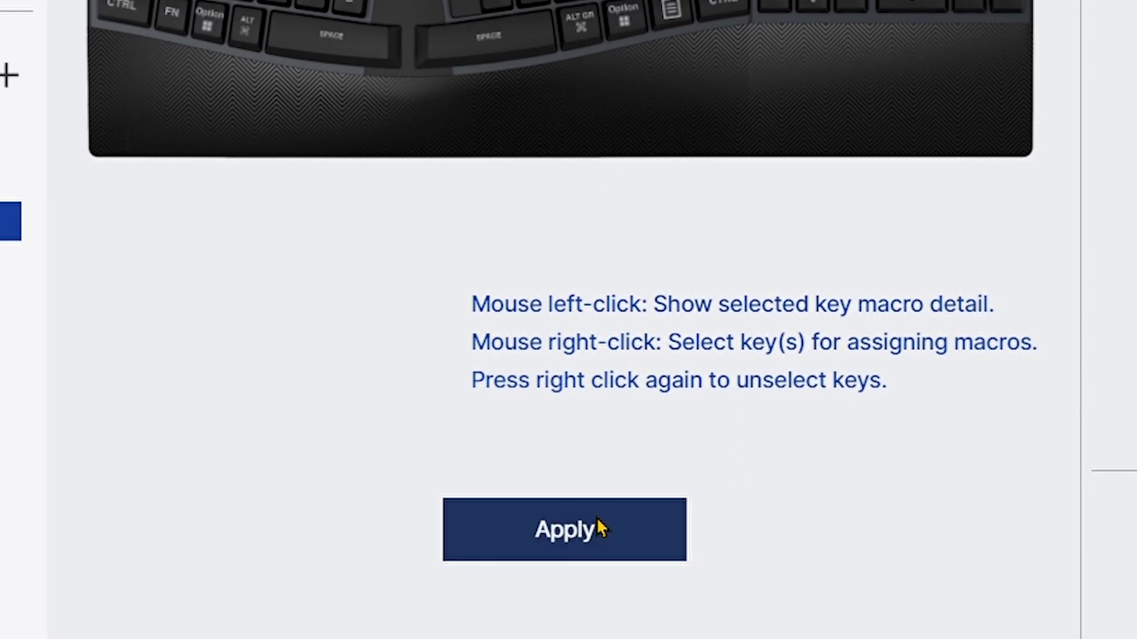
{"action": "left_click", "coordinate": [562, 540]}
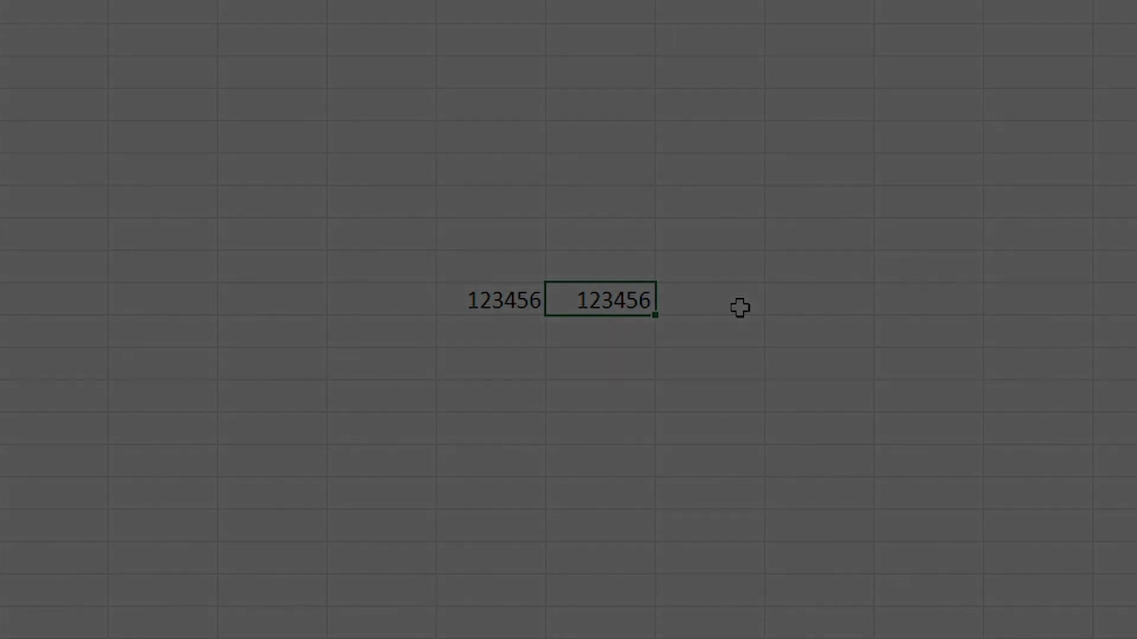
- Center the right and left 123456 cells with the F3 macro key
{"action": "key", "text": "F3"}
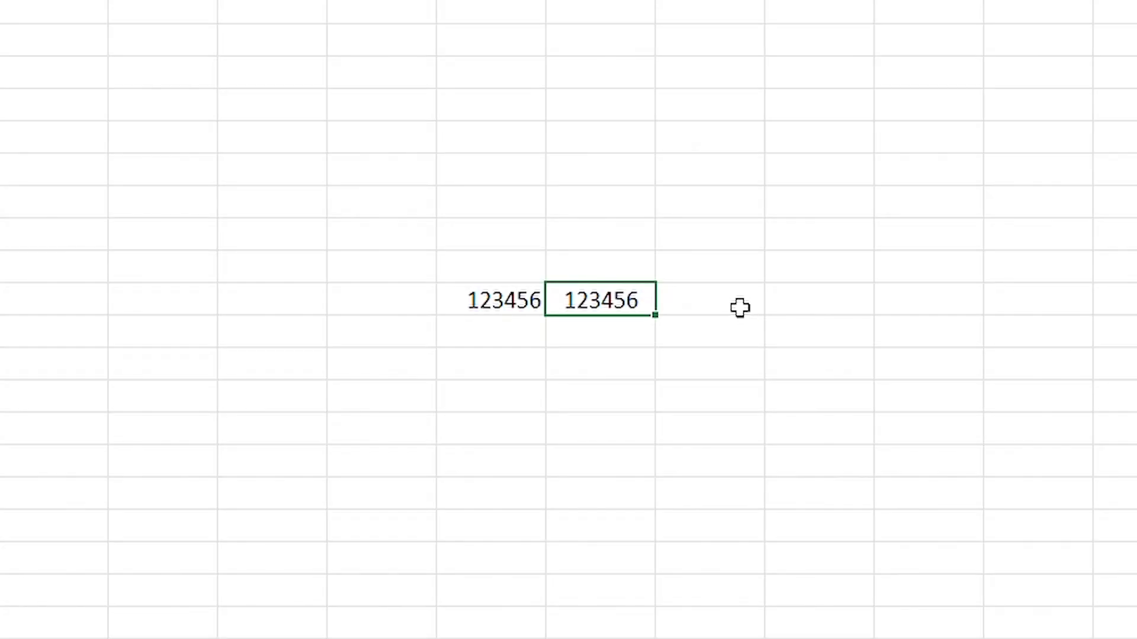
{"action": "key", "text": "F3"}
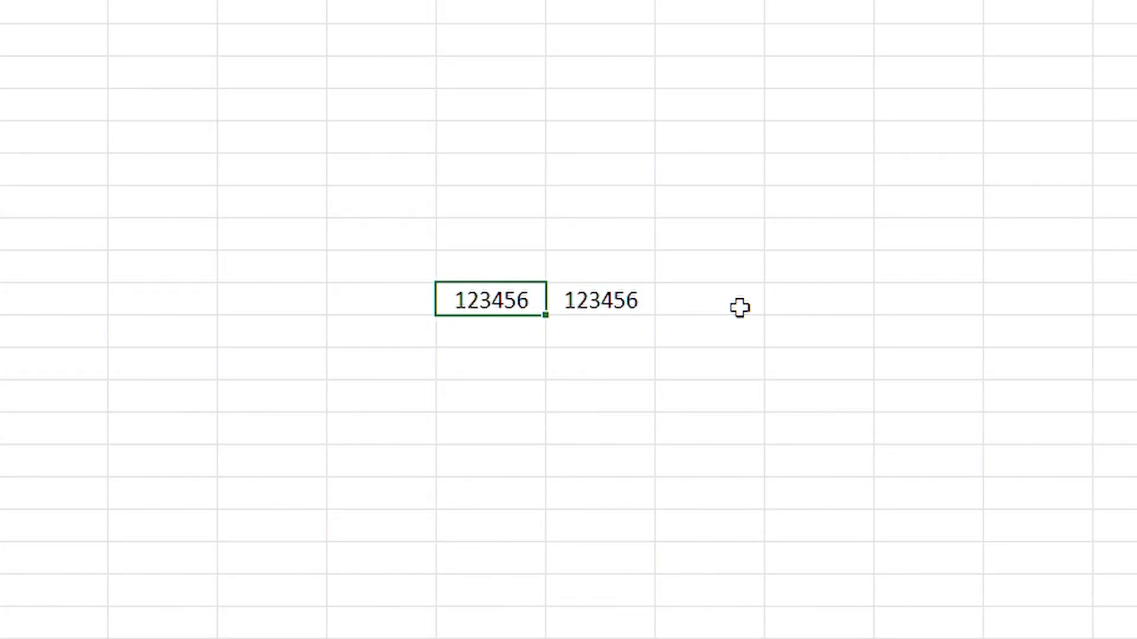